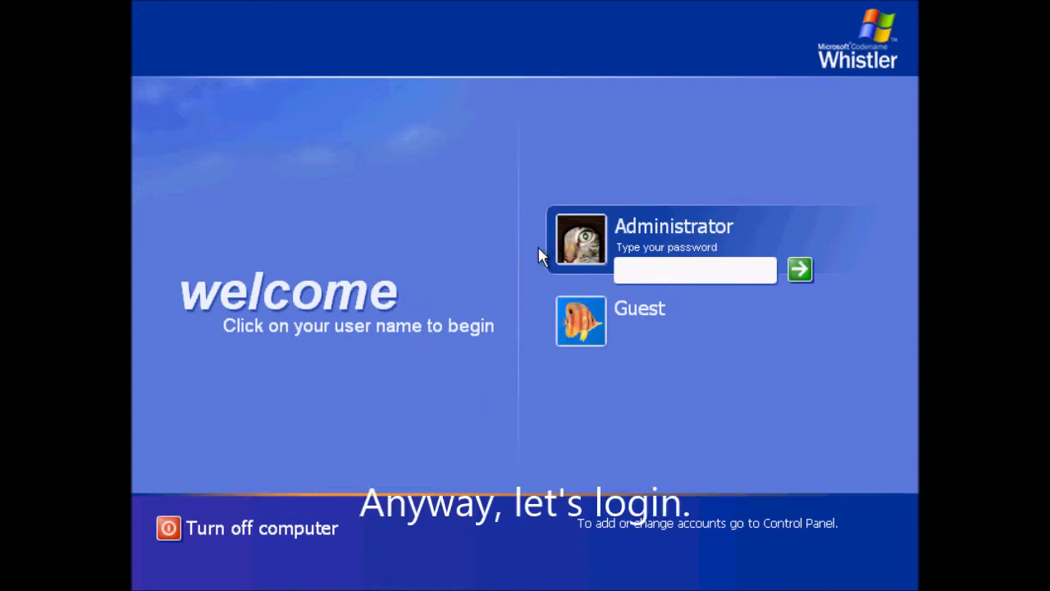
# Enter the Administrator account password and log on to the desktop
pyautogui.write('a')
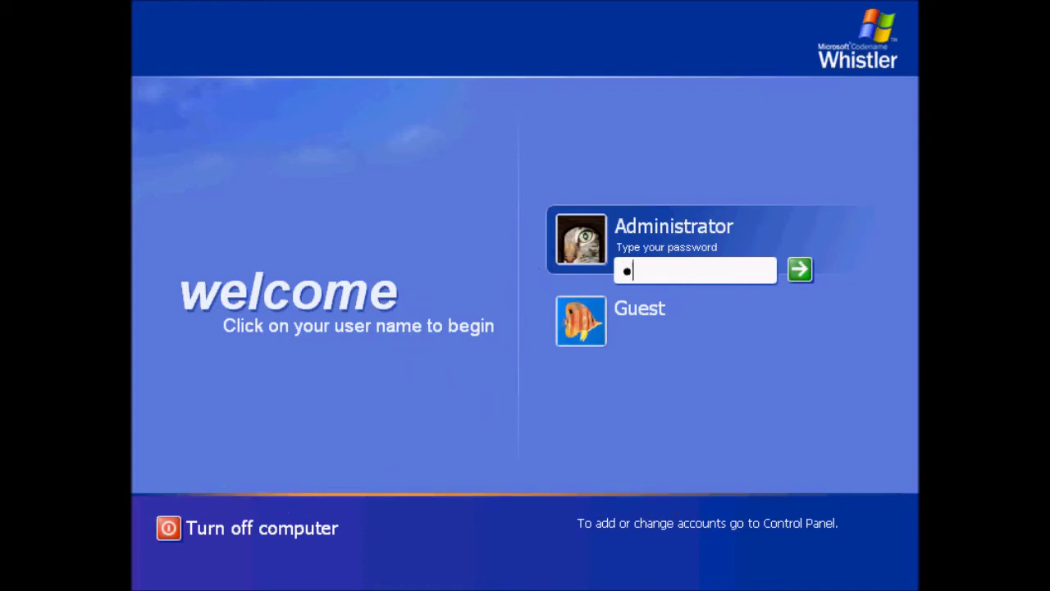
pyautogui.write('aaaaaaaaaa')
pyautogui.press('Return')
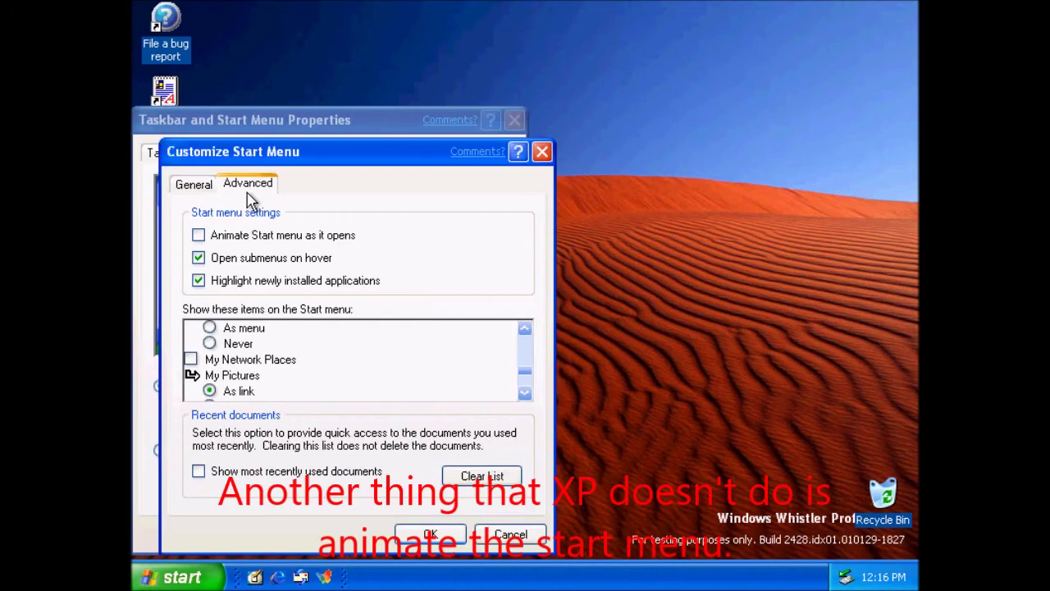
# Enable 'Animate Start menu as it opens', confirm and apply the setting
pyautogui.click(242, 236)
pyautogui.click(410, 535)
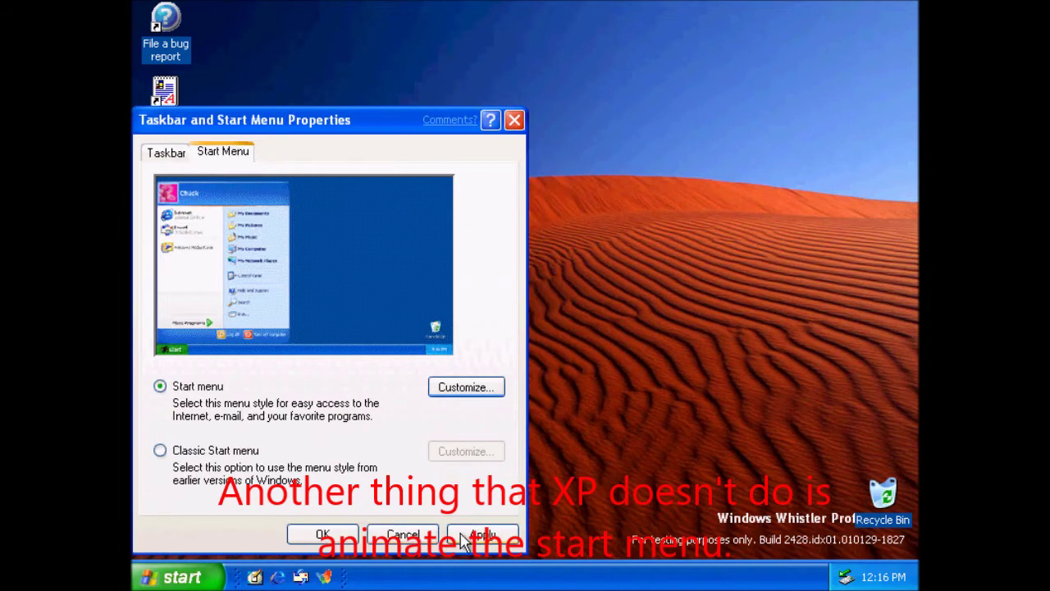
pyautogui.click(464, 537)
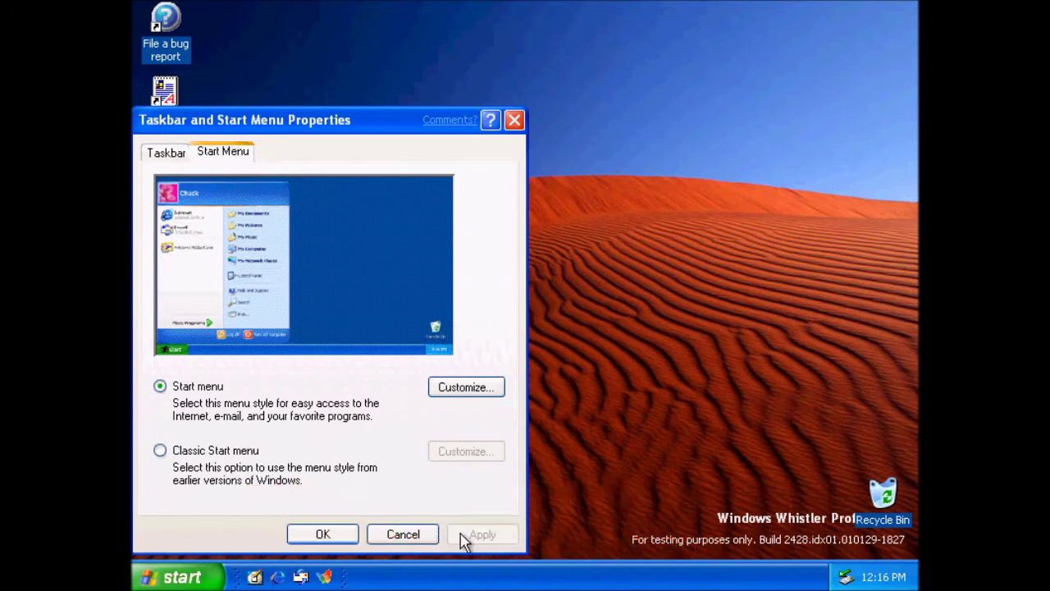
# Open the Start menu three times to watch the new animation
pyautogui.click(206, 579)
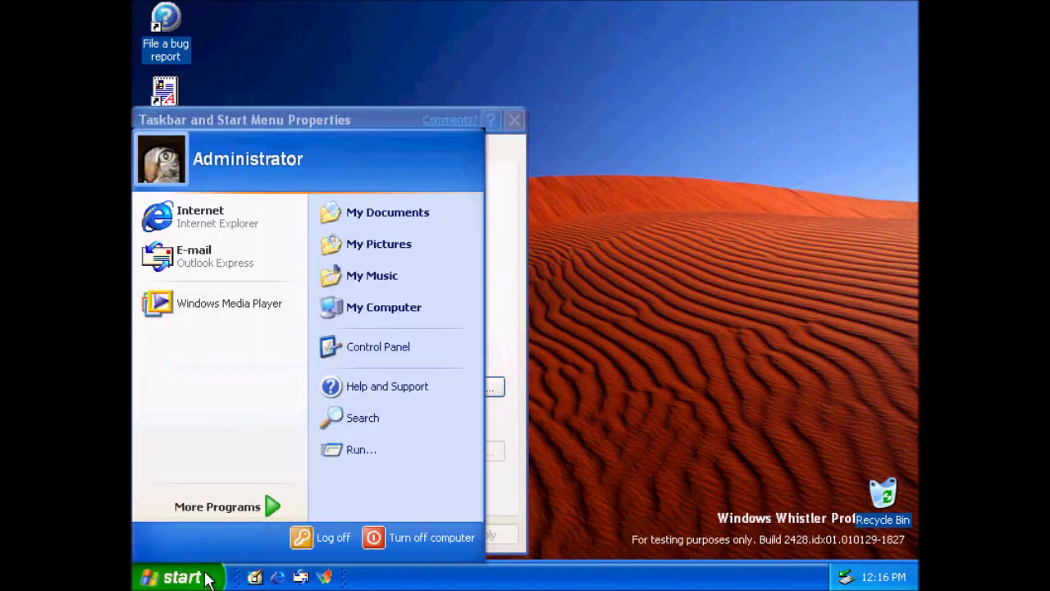
pyautogui.click(206, 574)
pyautogui.click(205, 574)
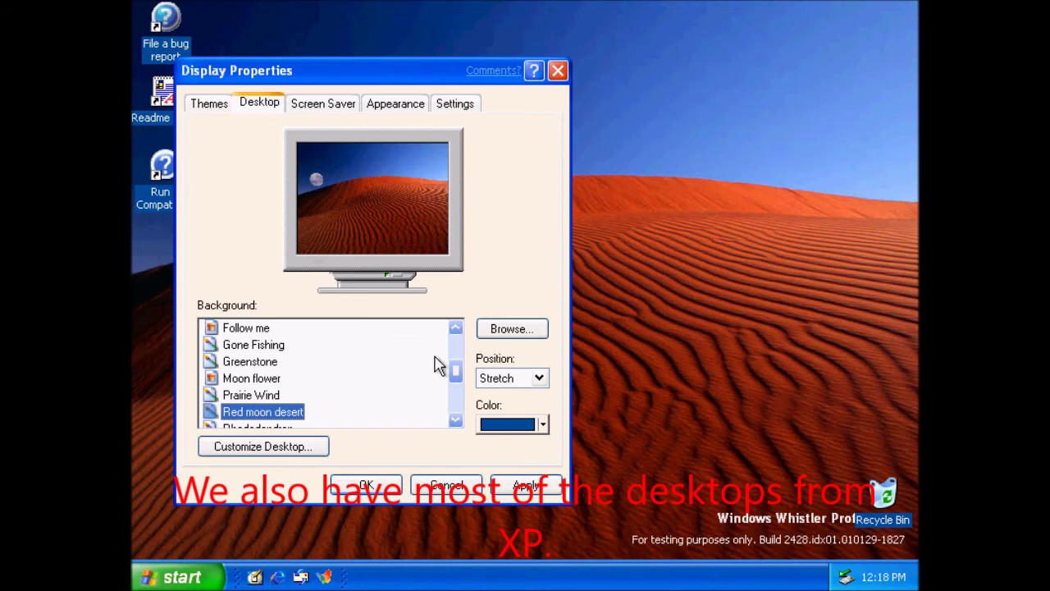
# Preview the Windows 2000 wallpaper, then apply Vortec space as the desktop background
pyautogui.scroll(-1, 452, 375)
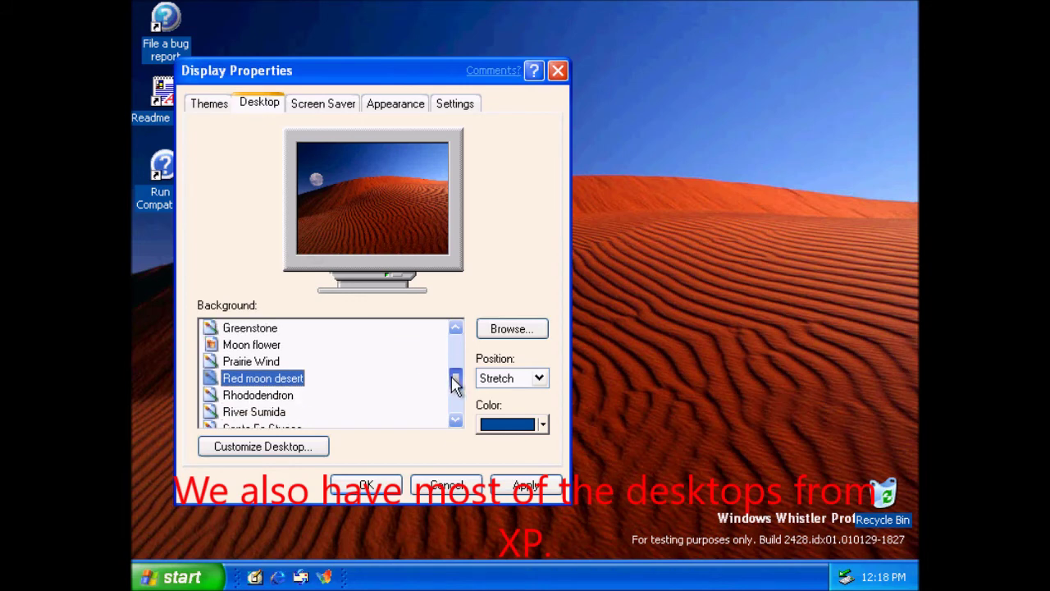
pyautogui.scroll(2, 455, 369)
pyautogui.moveTo(456, 367); pyautogui.dragTo(460, 402)
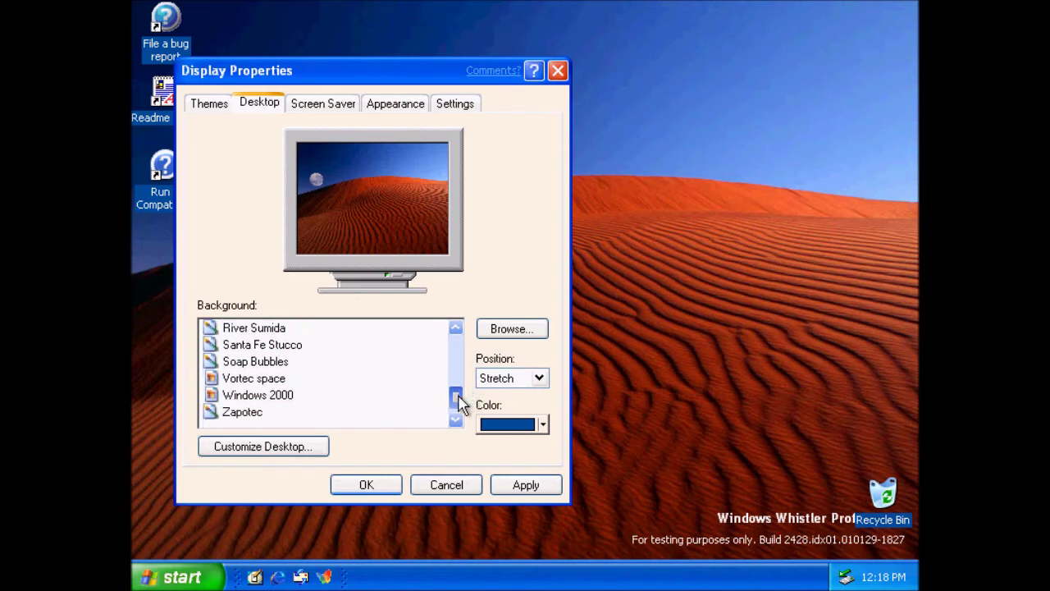
pyautogui.click(217, 401)
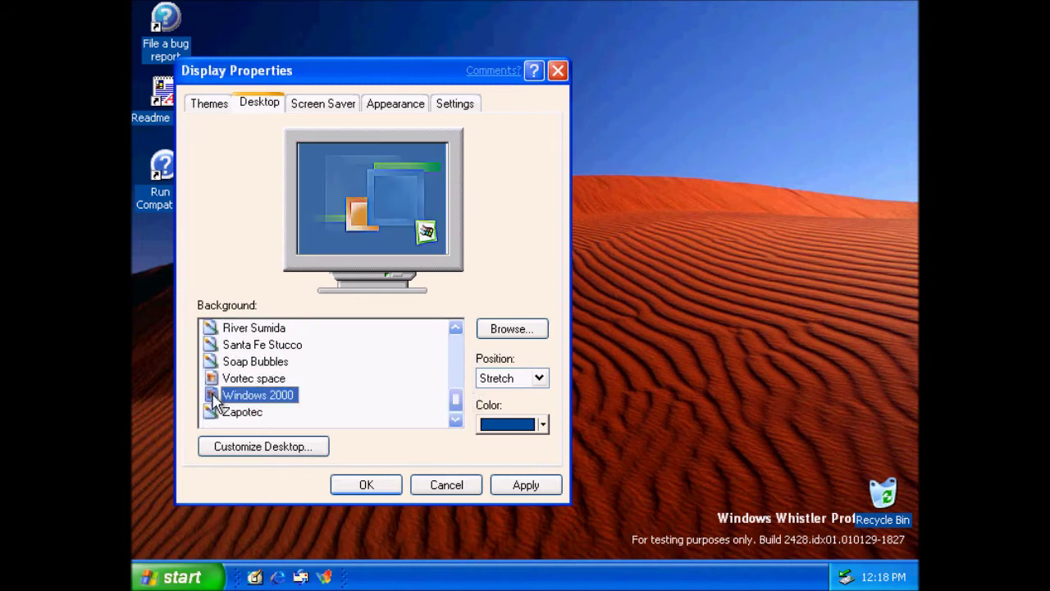
pyautogui.click(261, 382)
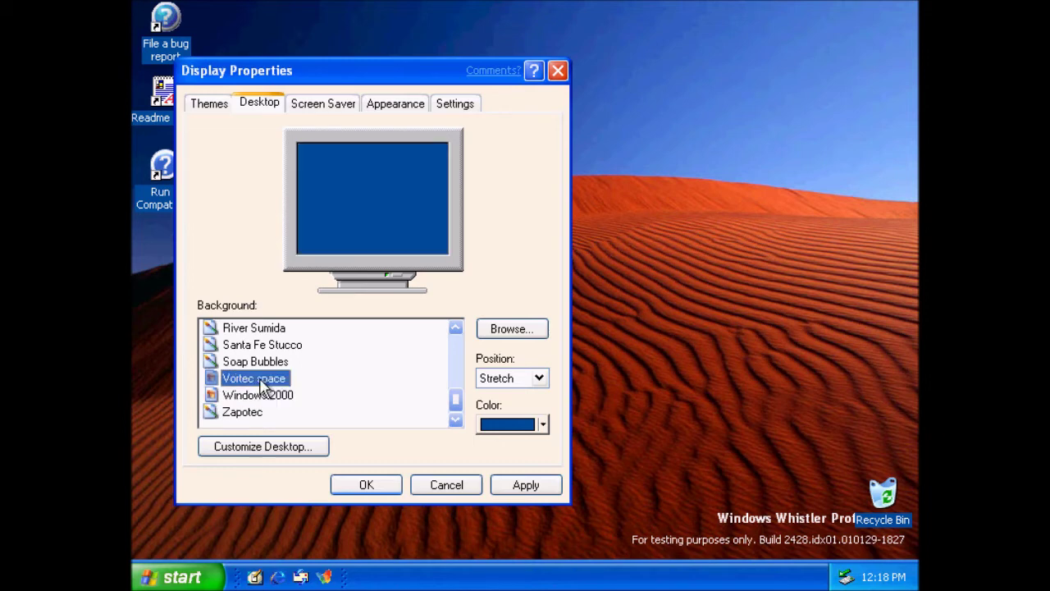
pyautogui.click(525, 484)
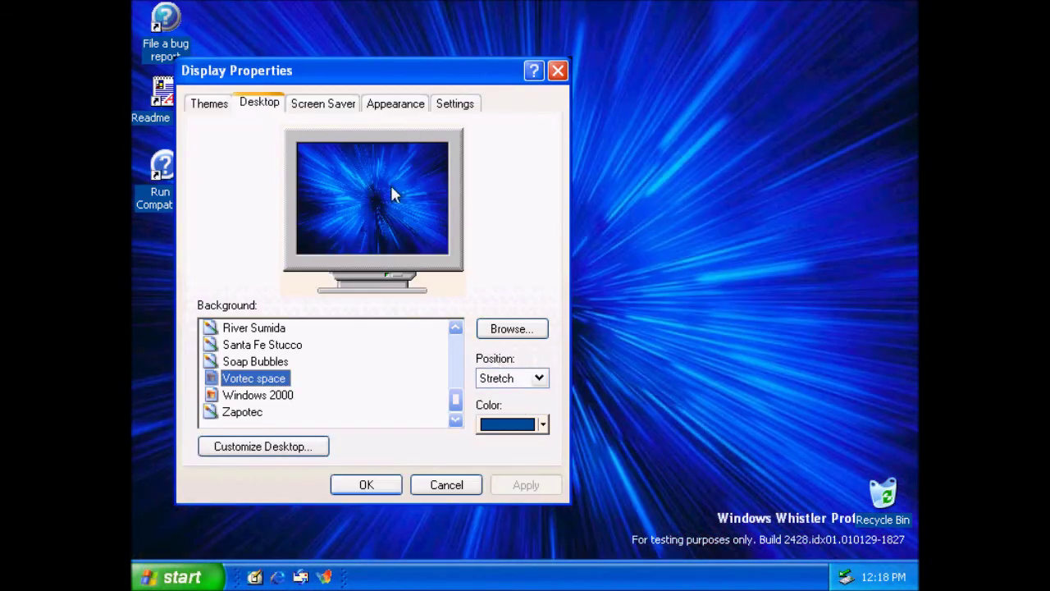
pyautogui.click(326, 104)
# Choose 3D Flying Objects as the screen saver and preview it full screen
pyautogui.click(365, 325)
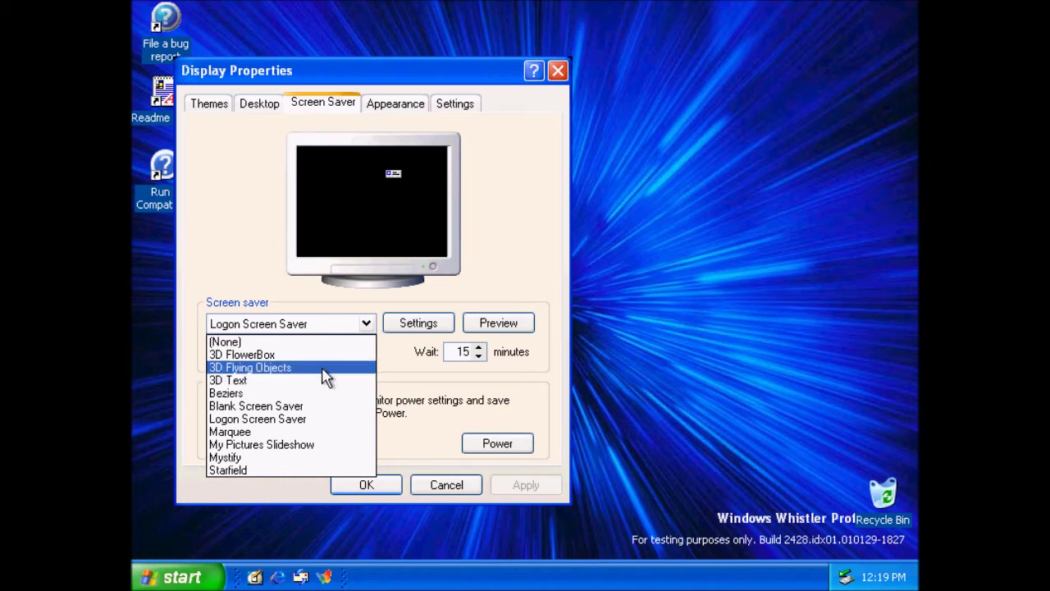
pyautogui.click(322, 370)
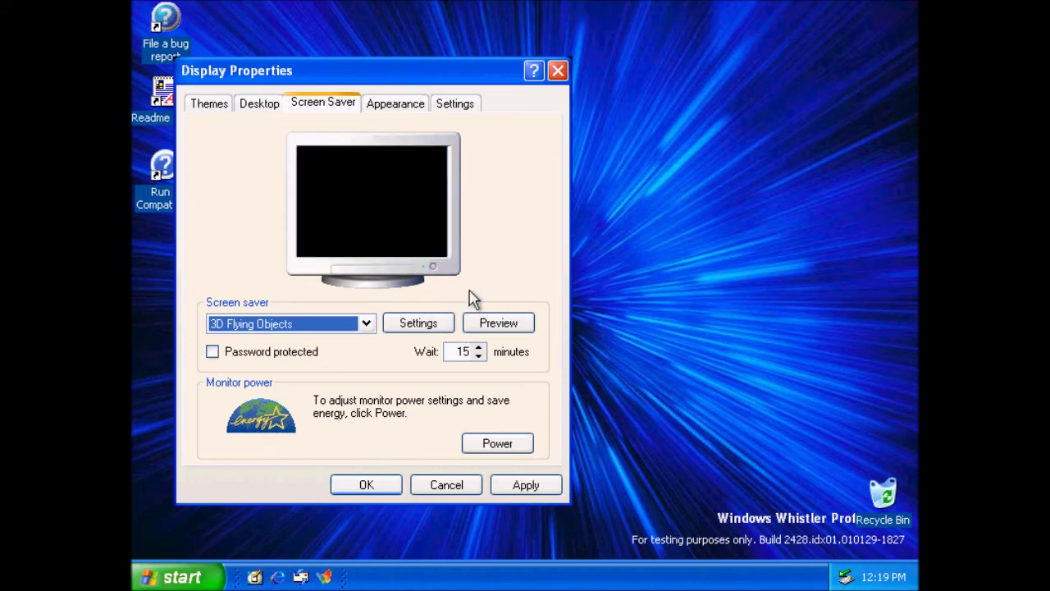
pyautogui.click(480, 321)
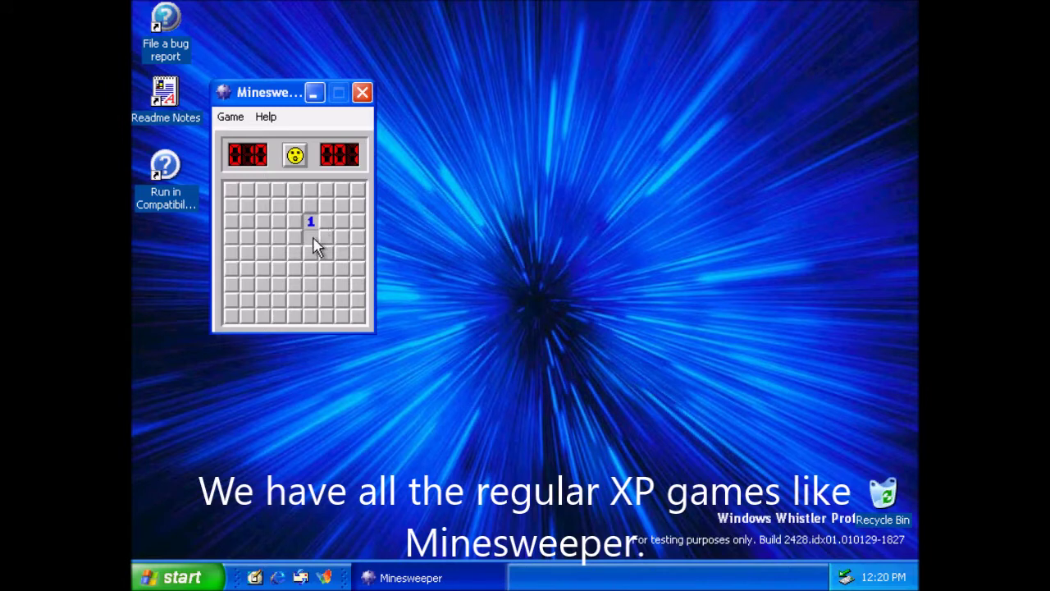
# Start a Minesweeper game, flag two suspected mines and uncover four safe cells beside them
pyautogui.click(314, 242)
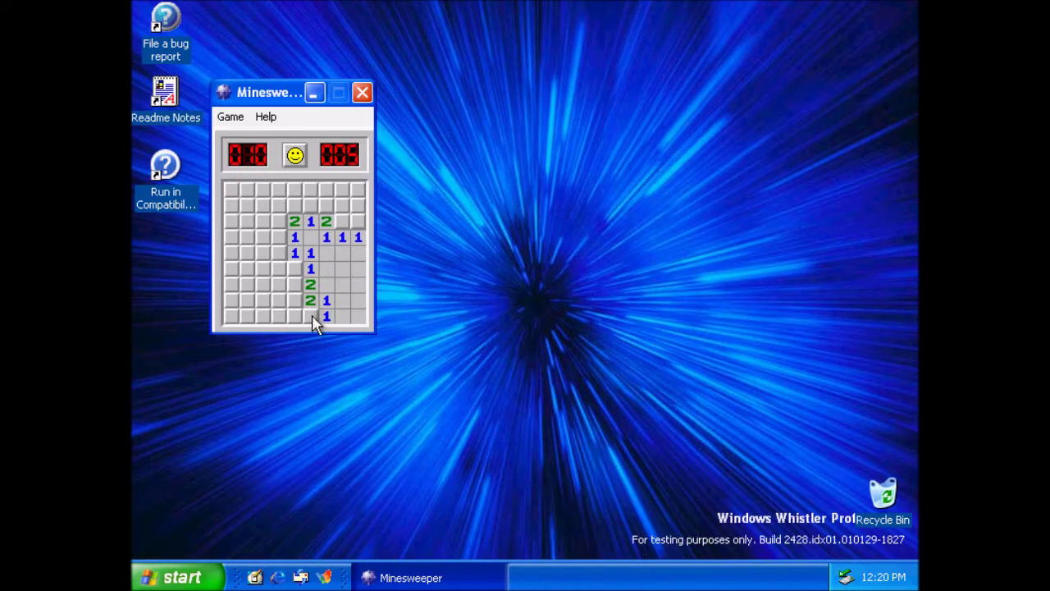
pyautogui.rightClick(312, 314)
pyautogui.rightClick(295, 268)
pyautogui.click(279, 269)
pyautogui.click(279, 256)
pyautogui.click(279, 284)
pyautogui.click(294, 284)
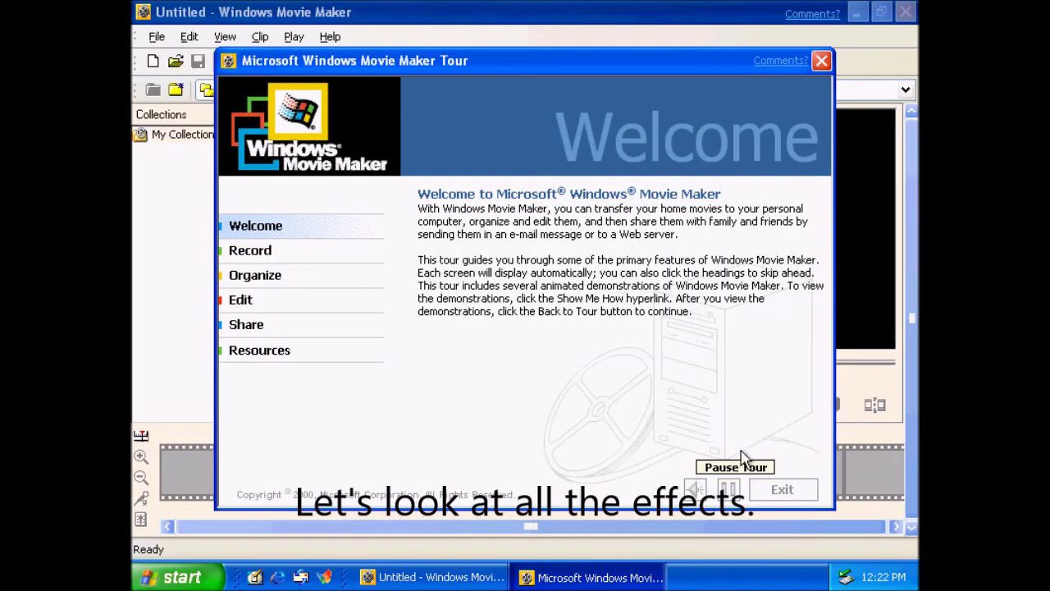
# Exit the Microsoft Windows Movie Maker Tour
pyautogui.click(774, 496)
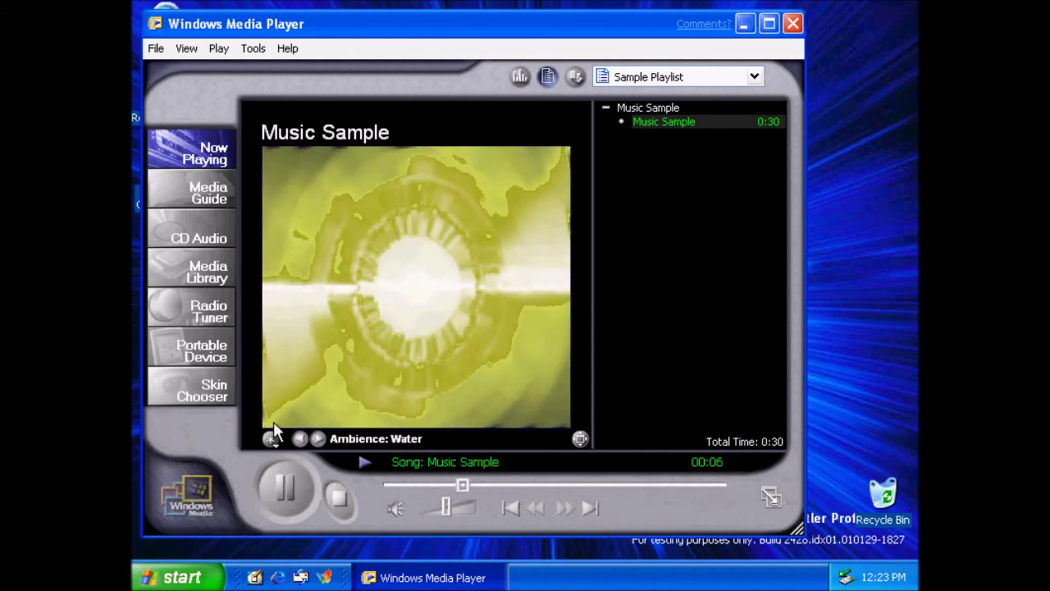
# Preview the Iconic, Miniplayer, Optik and personal skins, and apply the personal skin
pyautogui.click(202, 390)
pyautogui.click(261, 236)
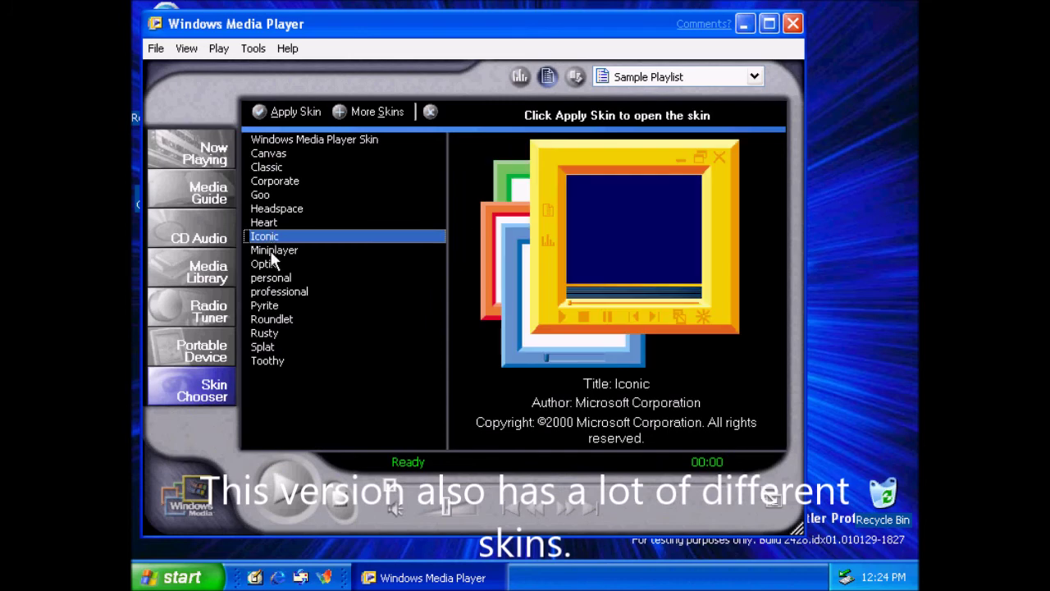
pyautogui.click(272, 253)
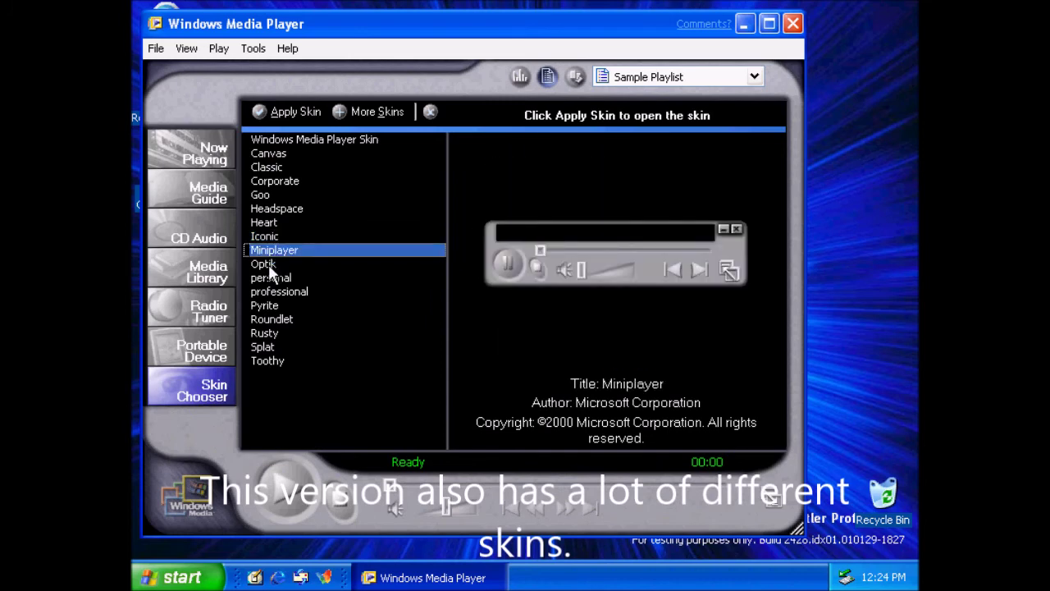
pyautogui.click(265, 270)
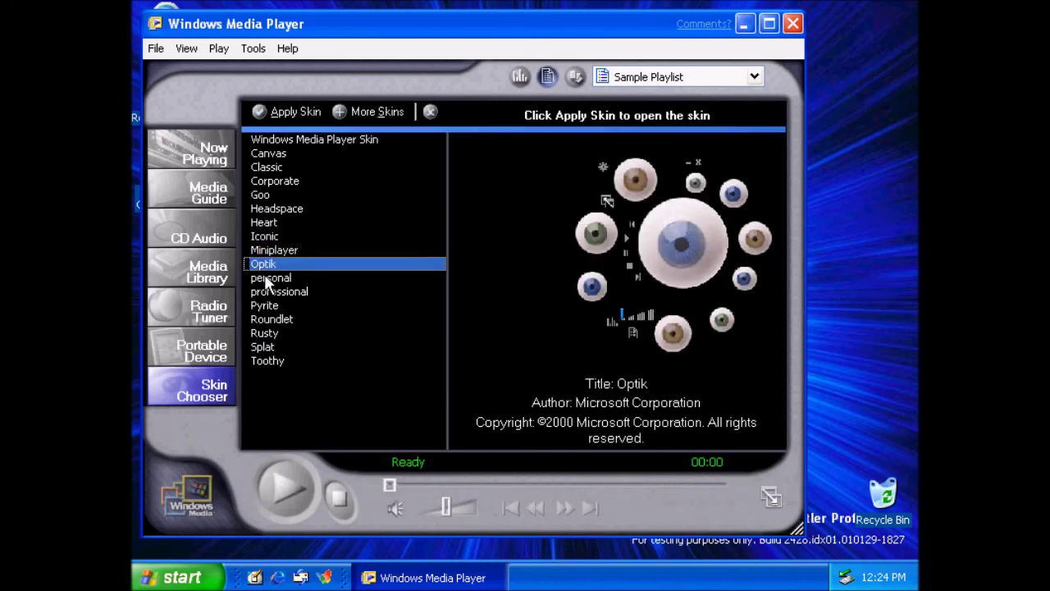
pyautogui.click(266, 279)
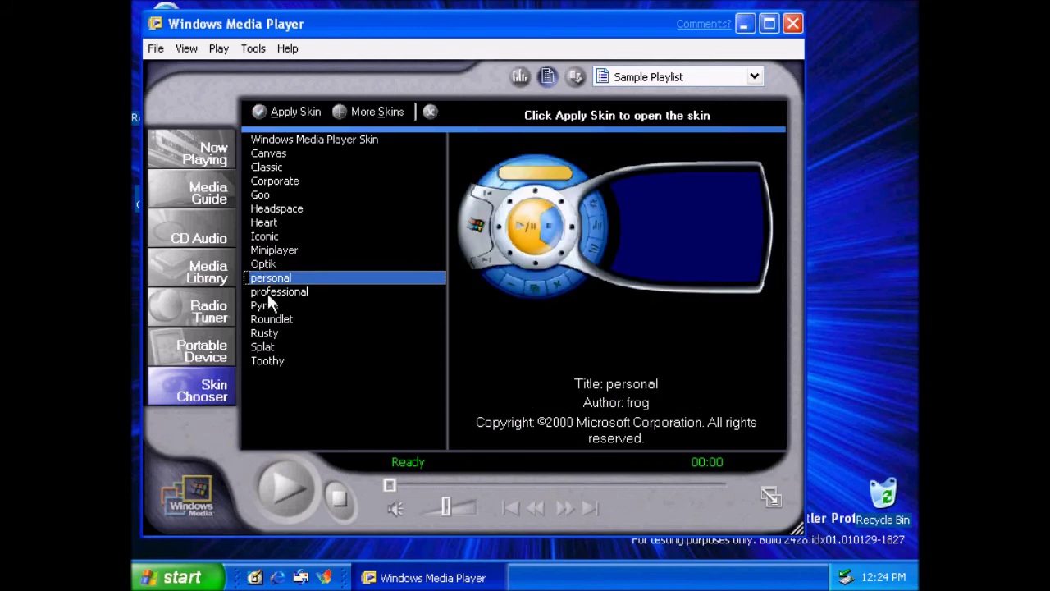
pyautogui.click(283, 112)
# Play the music sample, then select the web address in Internet Explorer
pyautogui.click(236, 106)
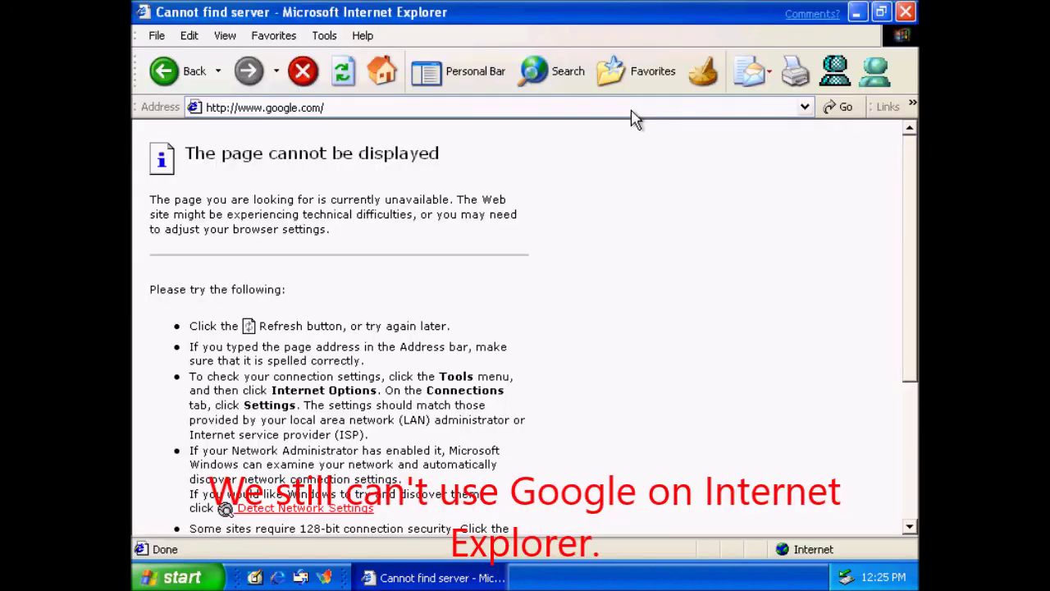
pyautogui.click(625, 107)
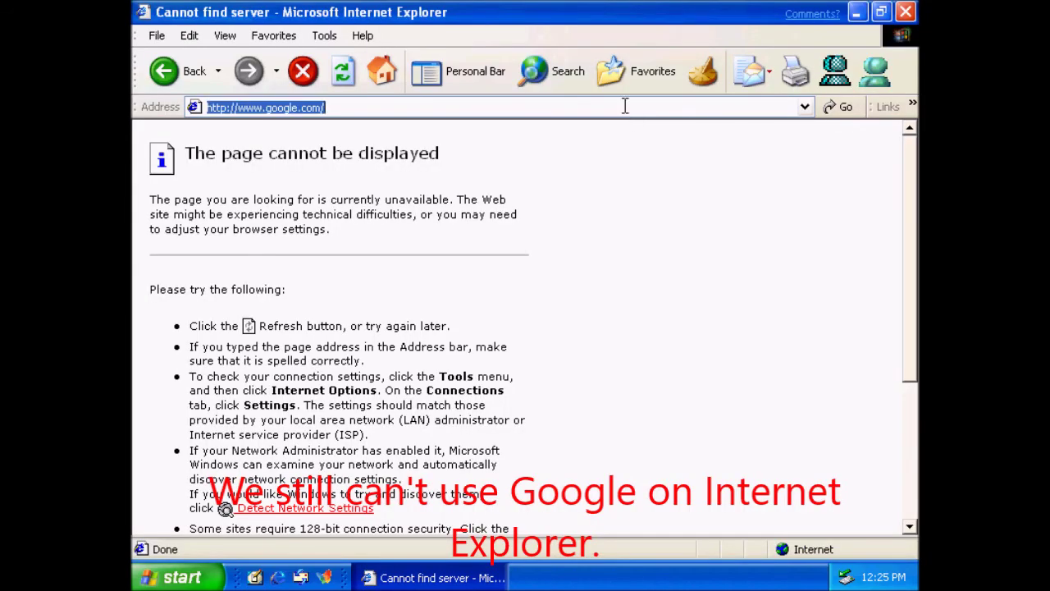
pyautogui.click(696, 325)
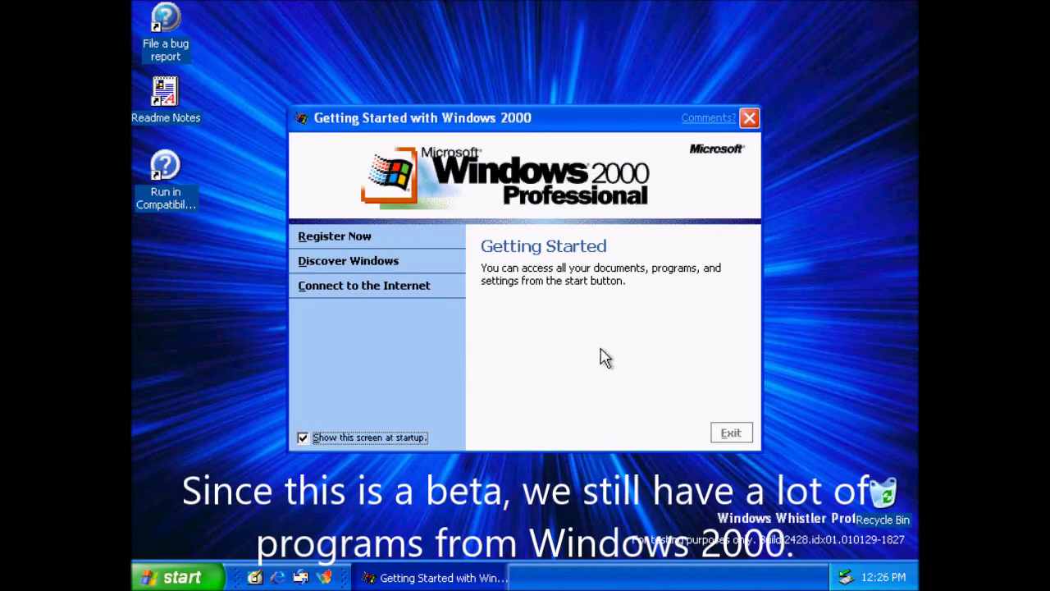
# Turn off 'Show this screen at startup', then open and exit the Discover Windows tour
pyautogui.click(410, 436)
pyautogui.click(378, 270)
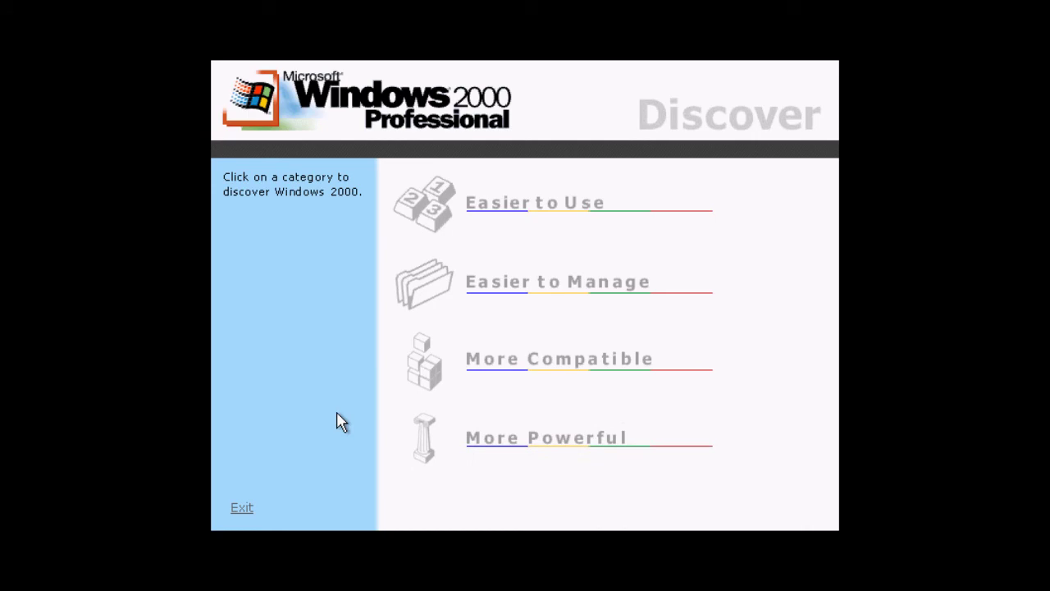
pyautogui.click(242, 511)
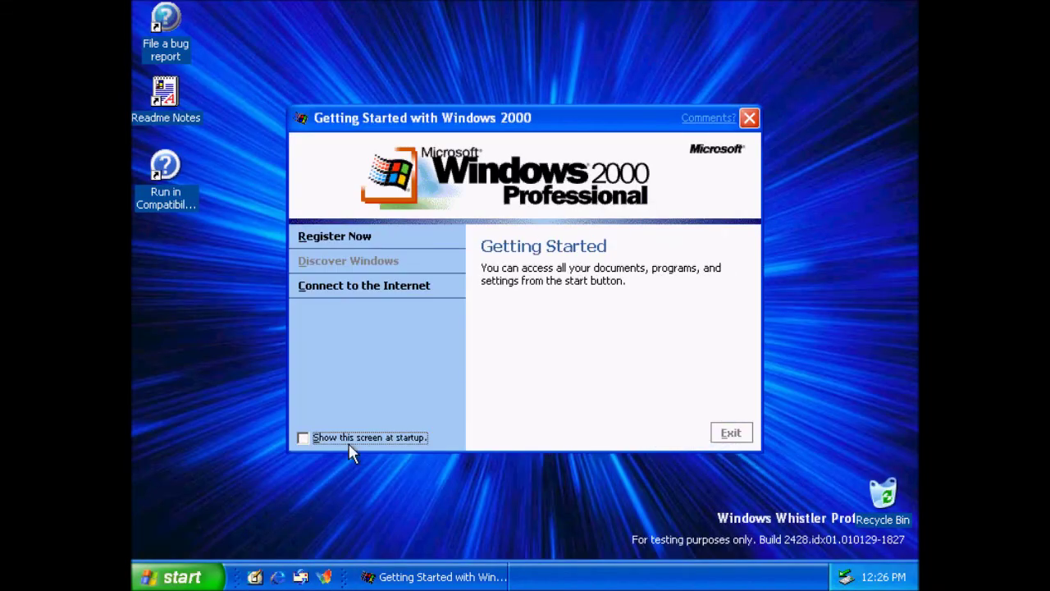